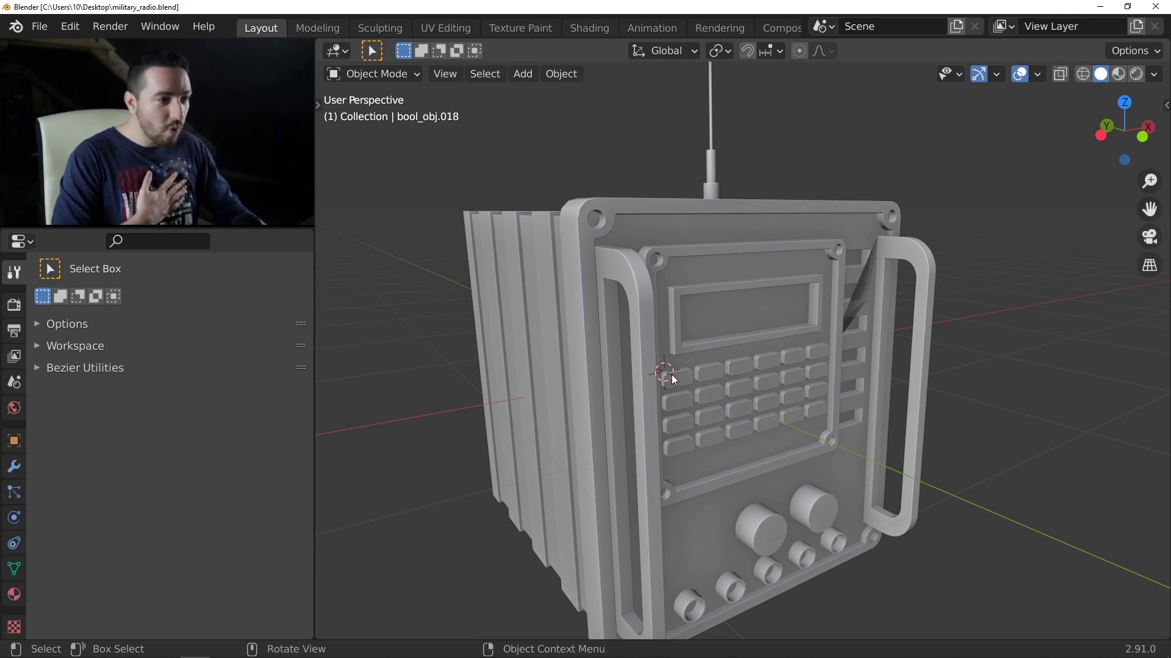
- Select the radio body and display its wireframe around the shading artifact beside the front handle
middle_drag(754, 177, 708, 195)
shift+middle_drag(708, 195, 676, 299)
shift+middle_drag(676, 299, 702, 290)
scroll(701, 289, up, 1)
ctrl+middle_drag(701, 290, 872, 203)
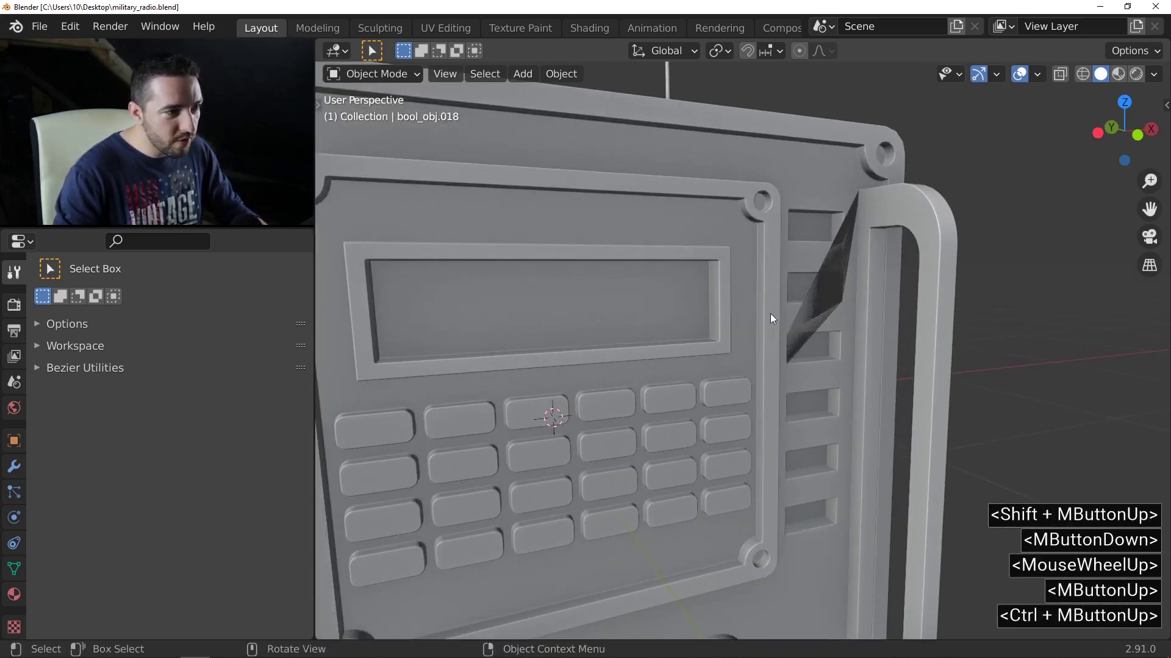
middle_drag(821, 329, 789, 262)
key(f)
double_click(786, 261)
key(f)
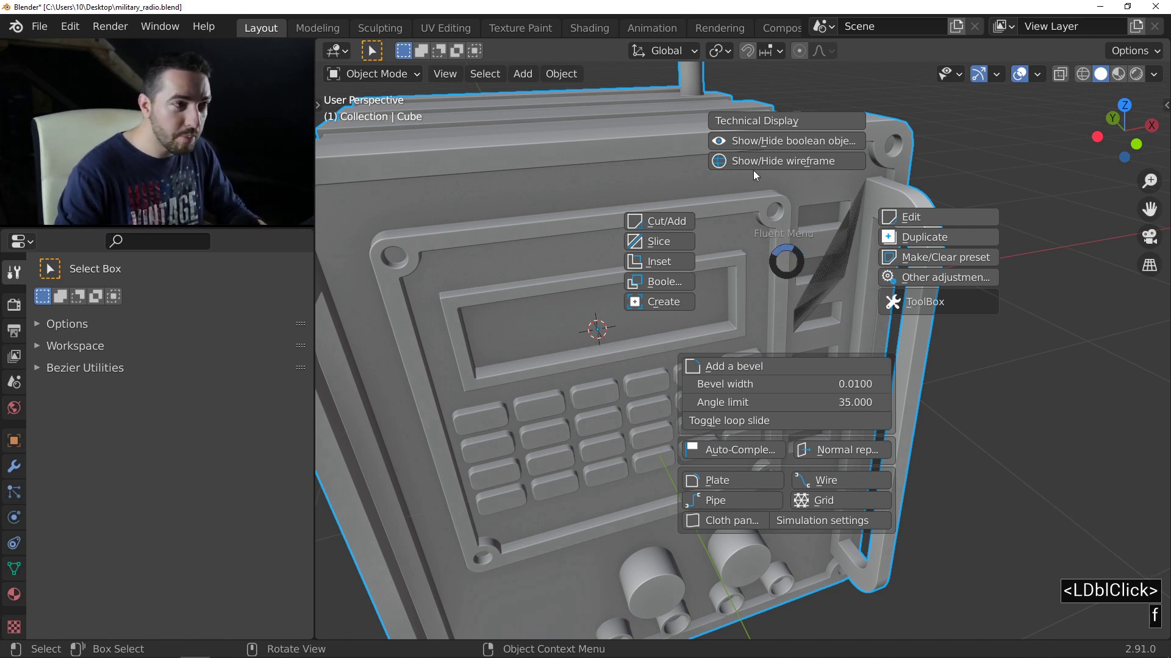
click(796, 160)
- Examine the wireframe at the shading artifact and the vertical edge loop in the radio body's base mesh
middle_drag(785, 211, 760, 195)
ctrl+middle_drag(835, 221, 788, 159)
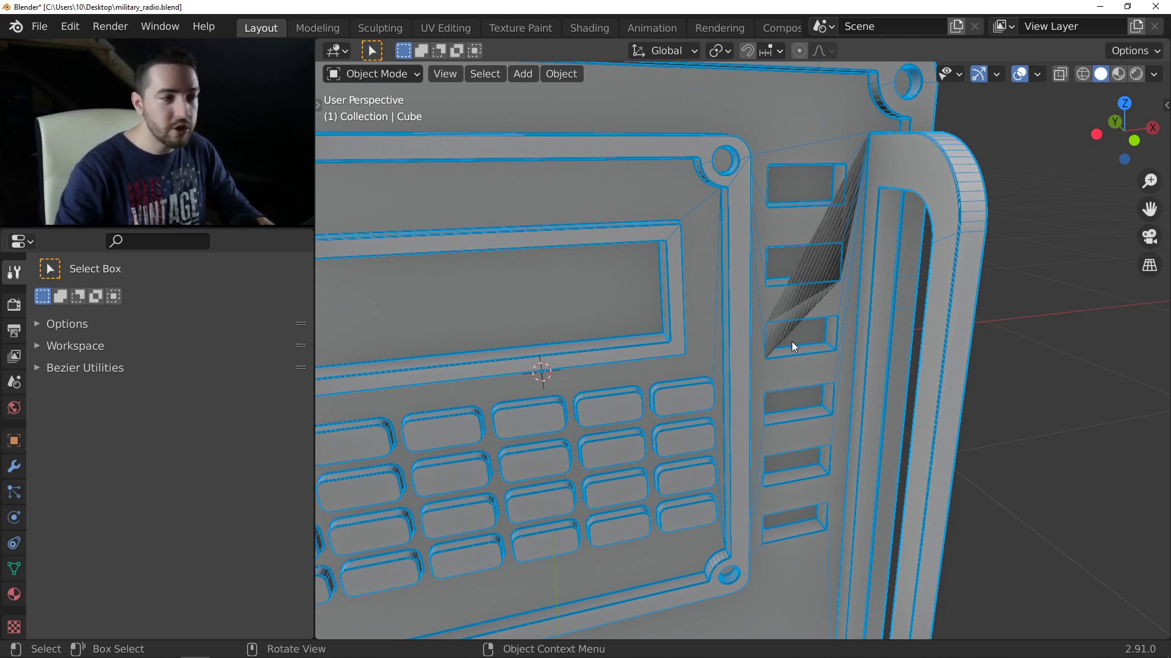
ctrl+middle_drag(723, 255, 731, 271)
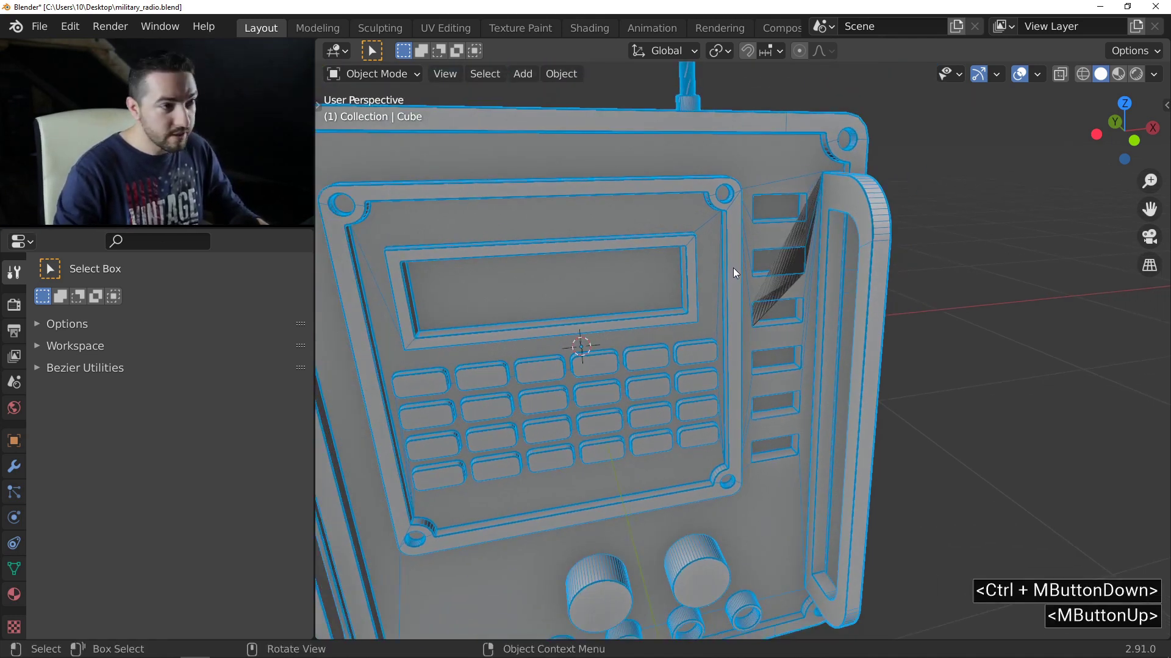
key(Tab)
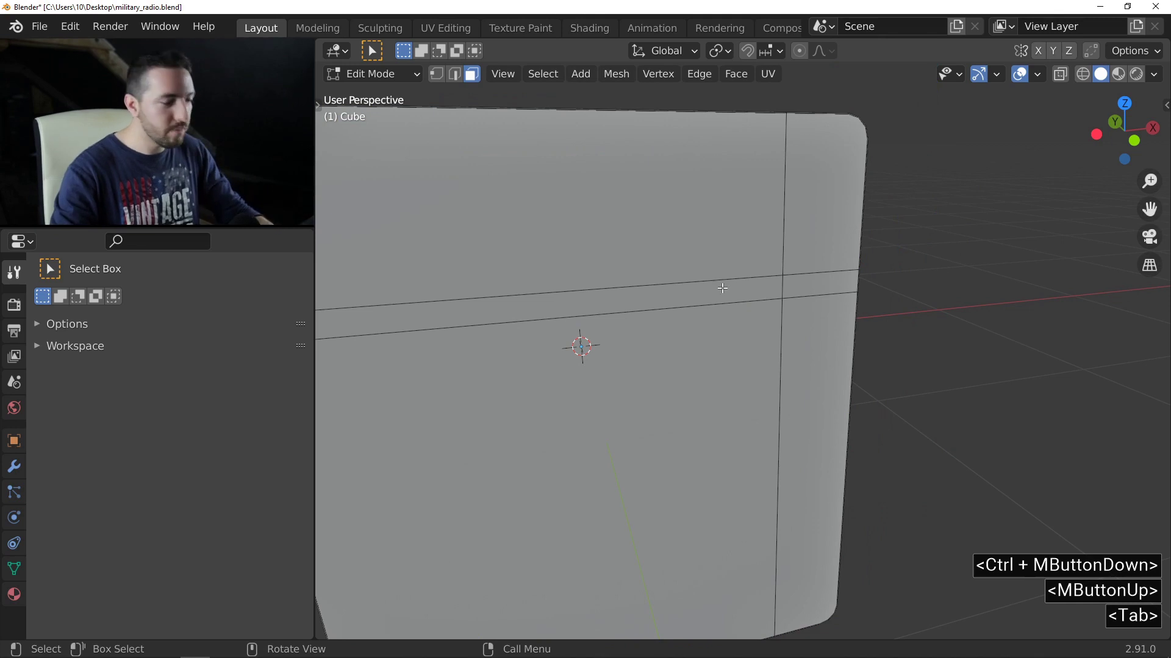
key(2)
middle_drag(722, 285, 729, 324)
alt+click(791, 250)
shift+middle_drag(790, 249, 779, 351)
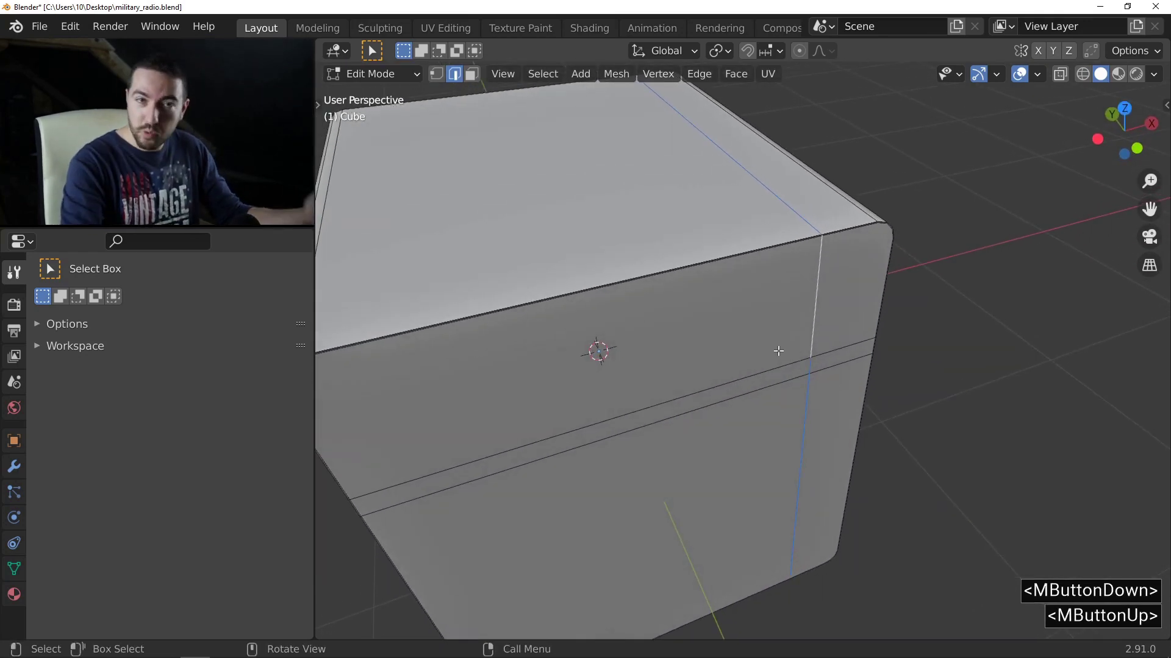
middle_drag(793, 322, 788, 150)
key(Tab)
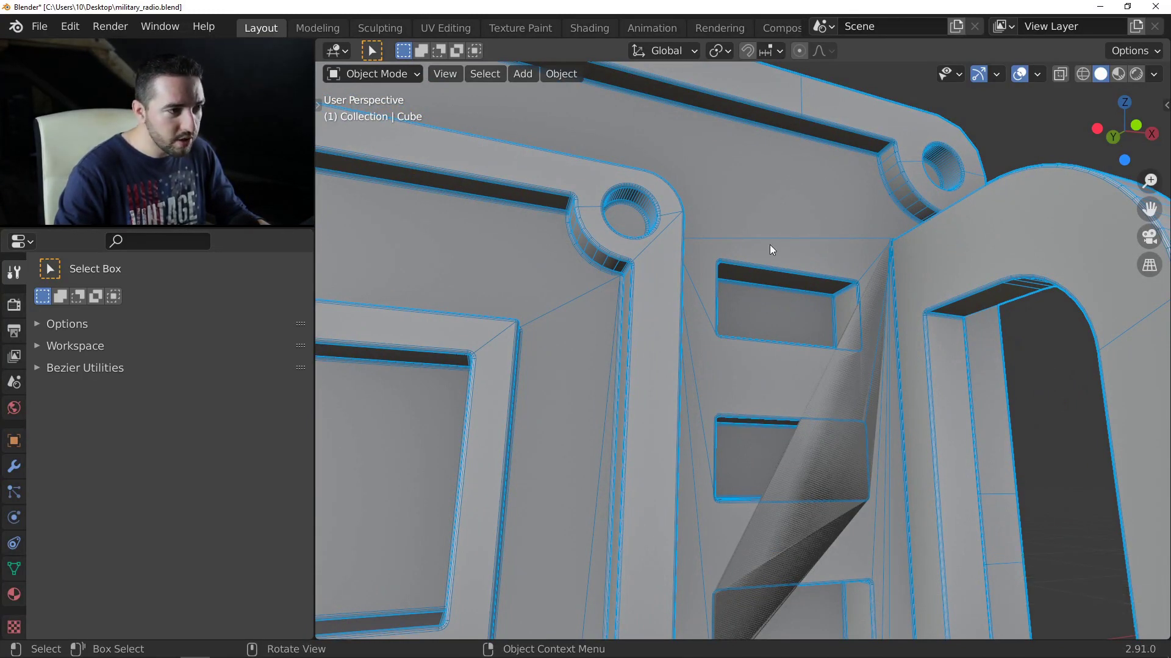
- Add a test cube and move it about 3.67 m along the X axis, clear of the radio
ctrl+middle_drag(770, 242, 707, 264)
key(shift+a)
mouse_move(707, 265)
click(817, 283)
shift+middle_drag(829, 288, 675, 304)
key(g)
key(x)
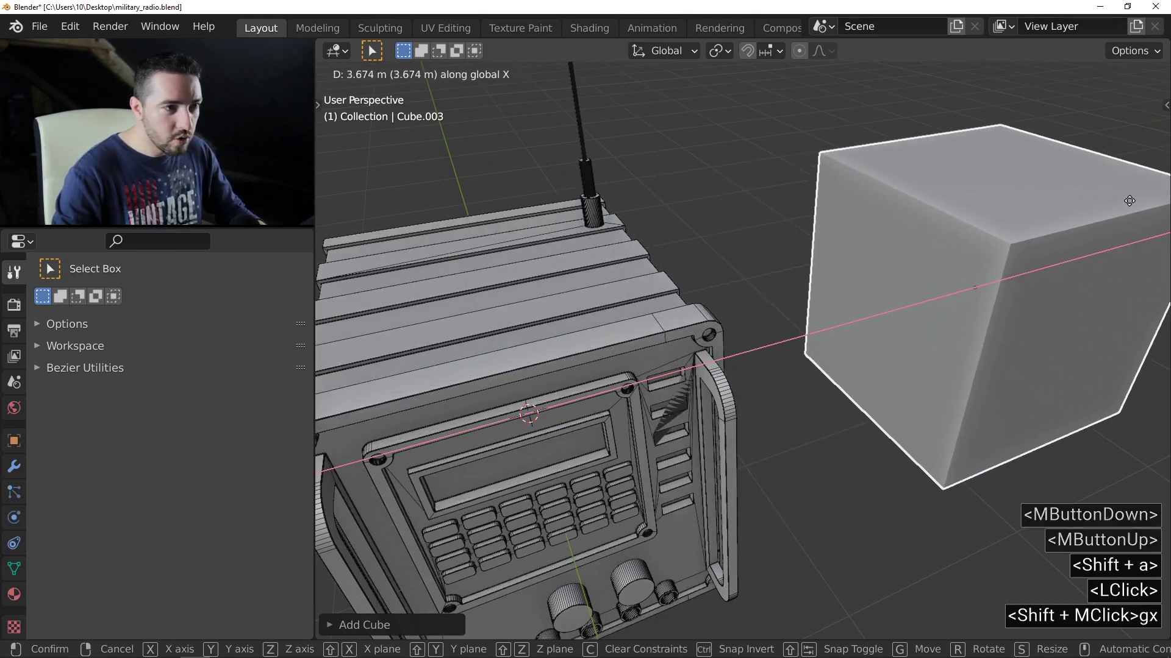
click(1129, 200)
- Cut a rectangular recess into the test cube's top face with Fluent's Cut/Add tool, using the Difference operation
shift+middle_drag(1066, 181, 864, 295)
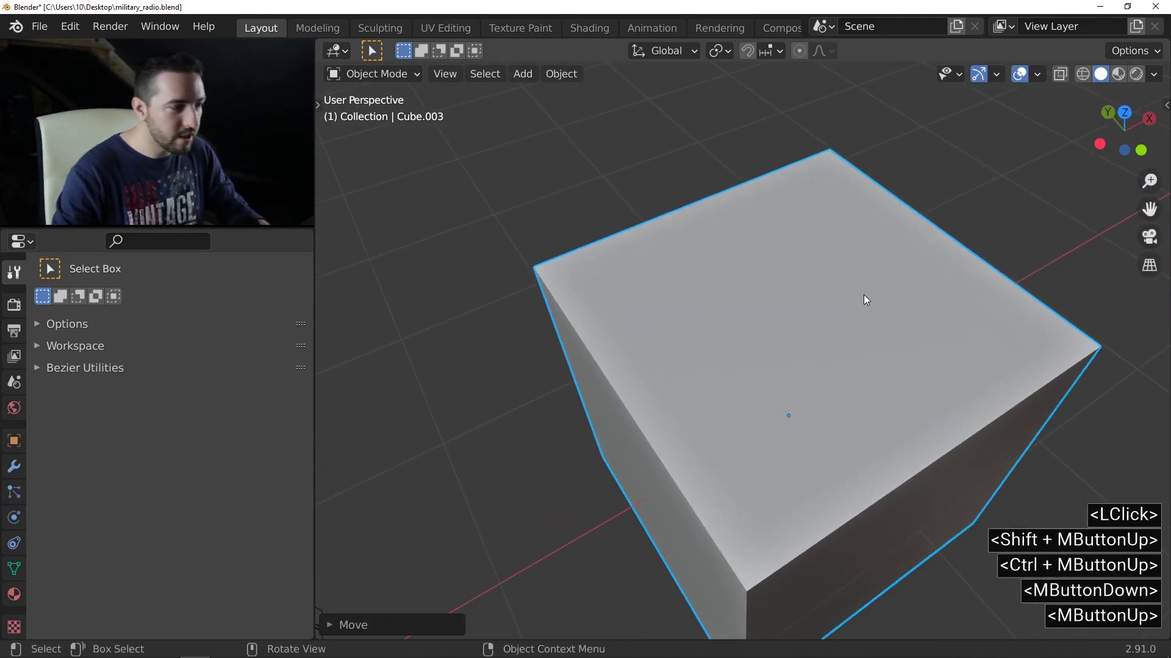
key(f)
click(725, 257)
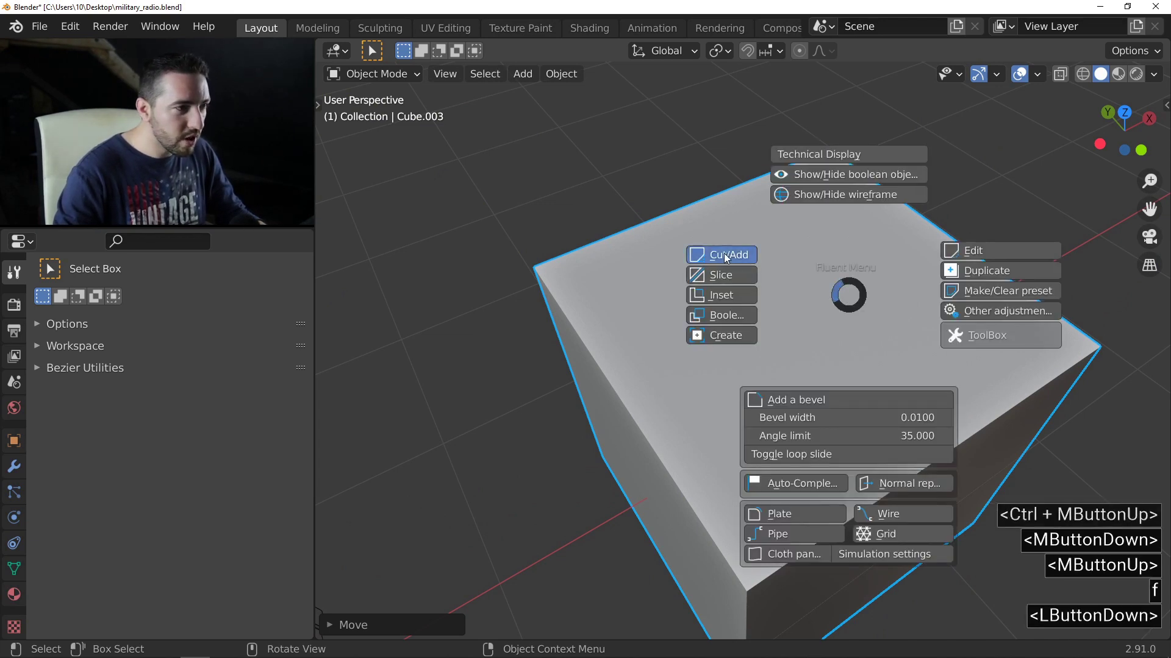
click(666, 277)
click(993, 352)
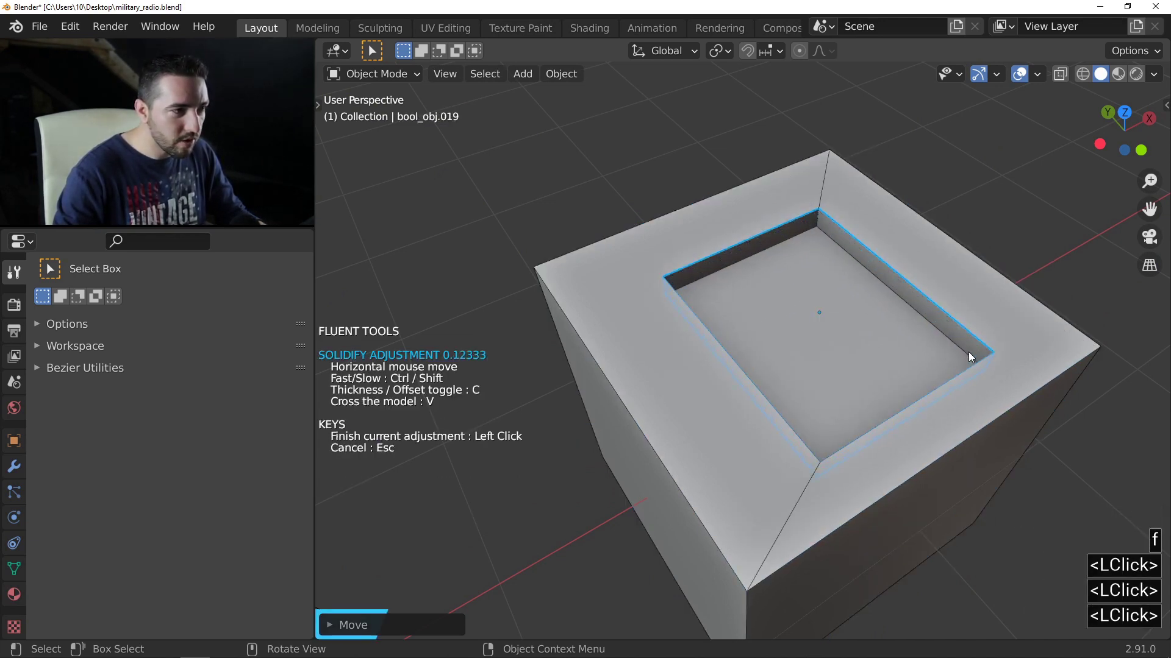
key(c)
click(1004, 352)
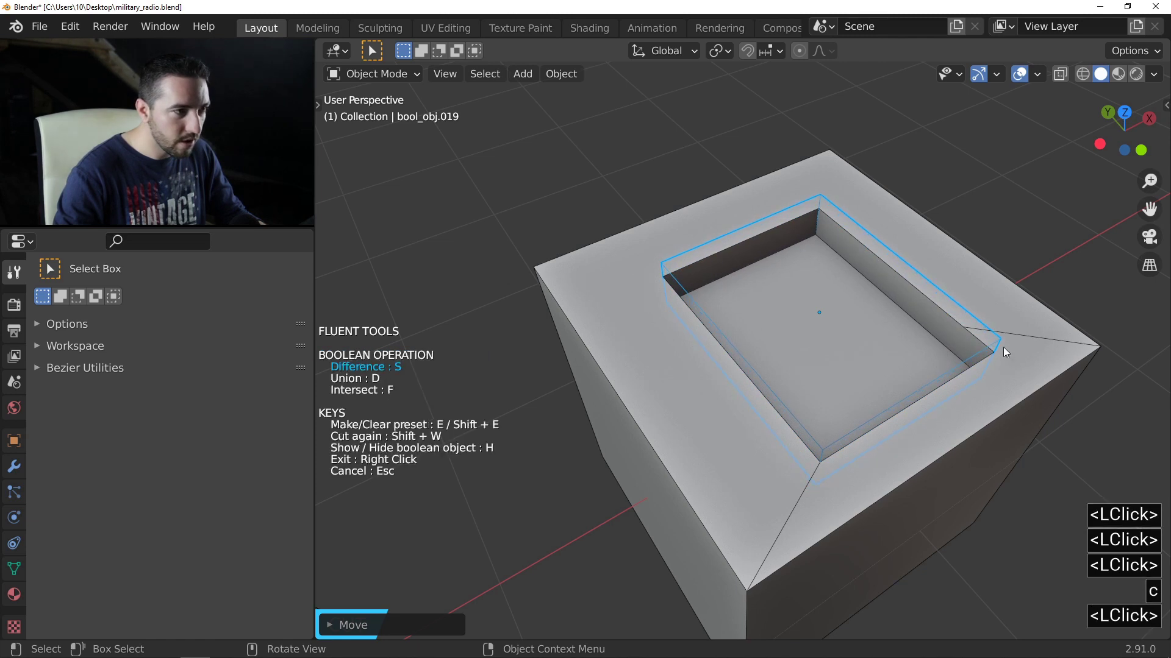
right_click(1004, 347)
- Add one centered loop cut across the top of the test cube's base mesh
key(f)
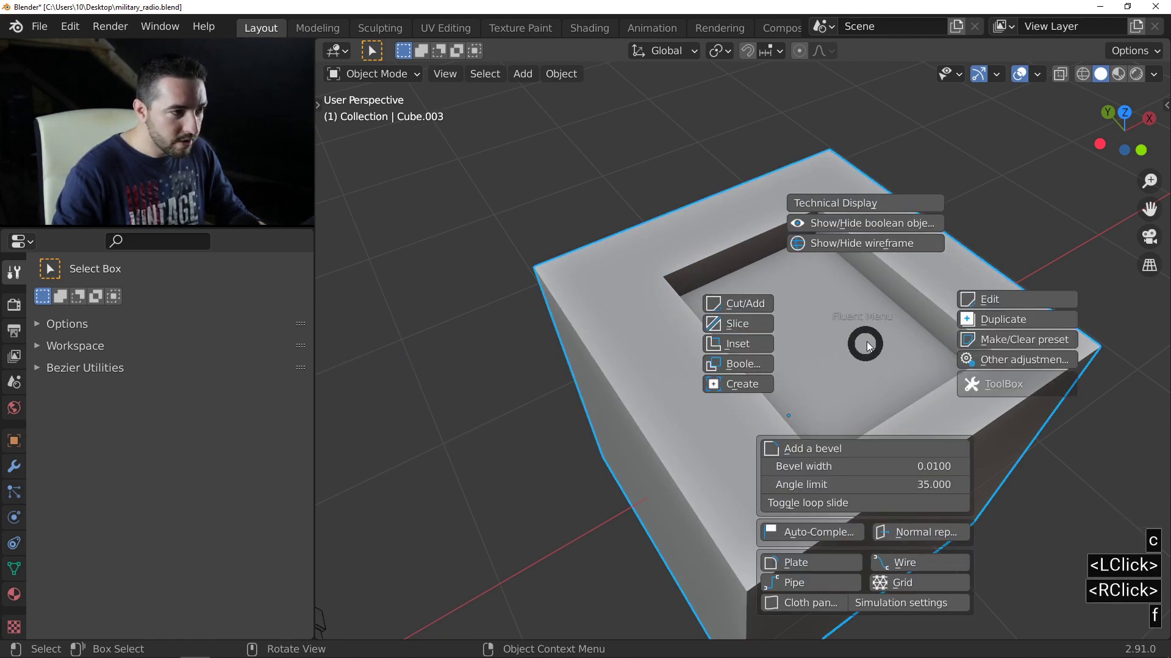
right_click(869, 345)
key(Tab)
key(ctrl+r)
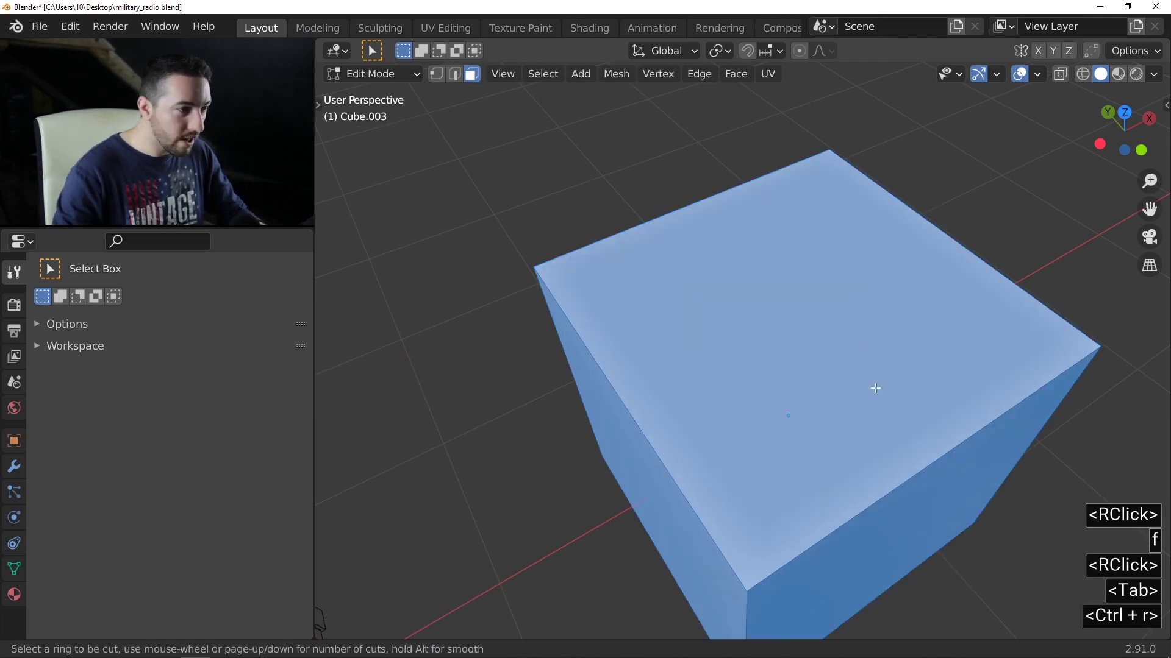
click(920, 473)
right_click(880, 456)
key(Tab)
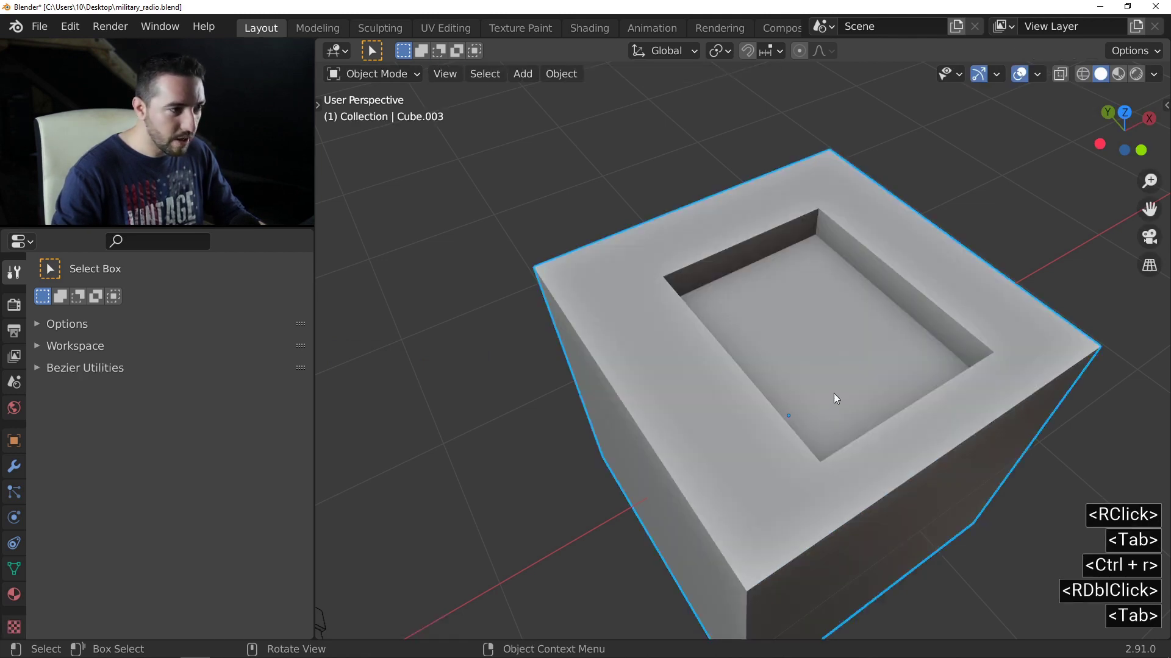
- Display the test cube's wireframe to check how the loop cut meets the recess
middle_drag(833, 393, 862, 368)
key(f)
click(880, 270)
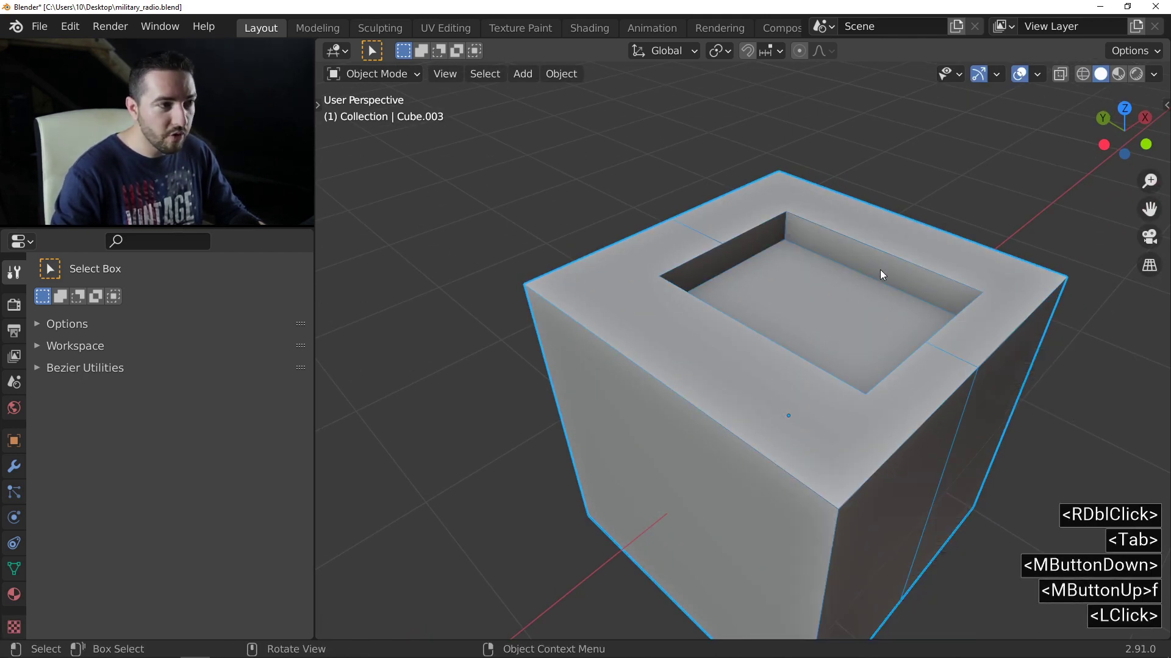
shift+middle_drag(877, 269, 826, 269)
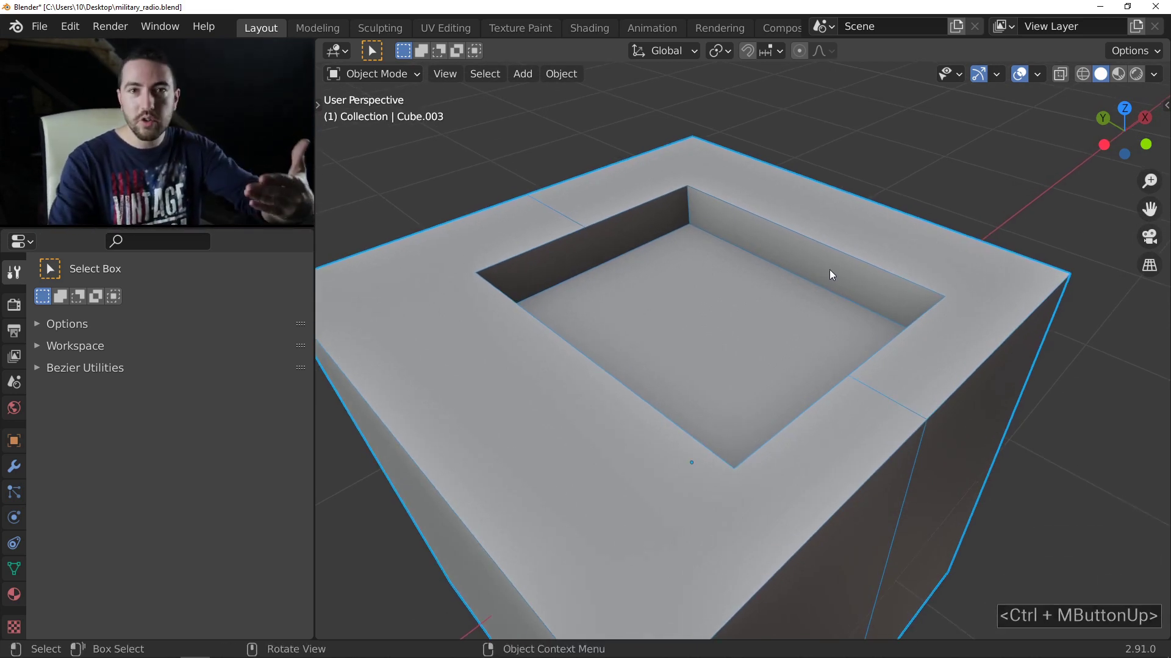
middle_drag(825, 269, 744, 342)
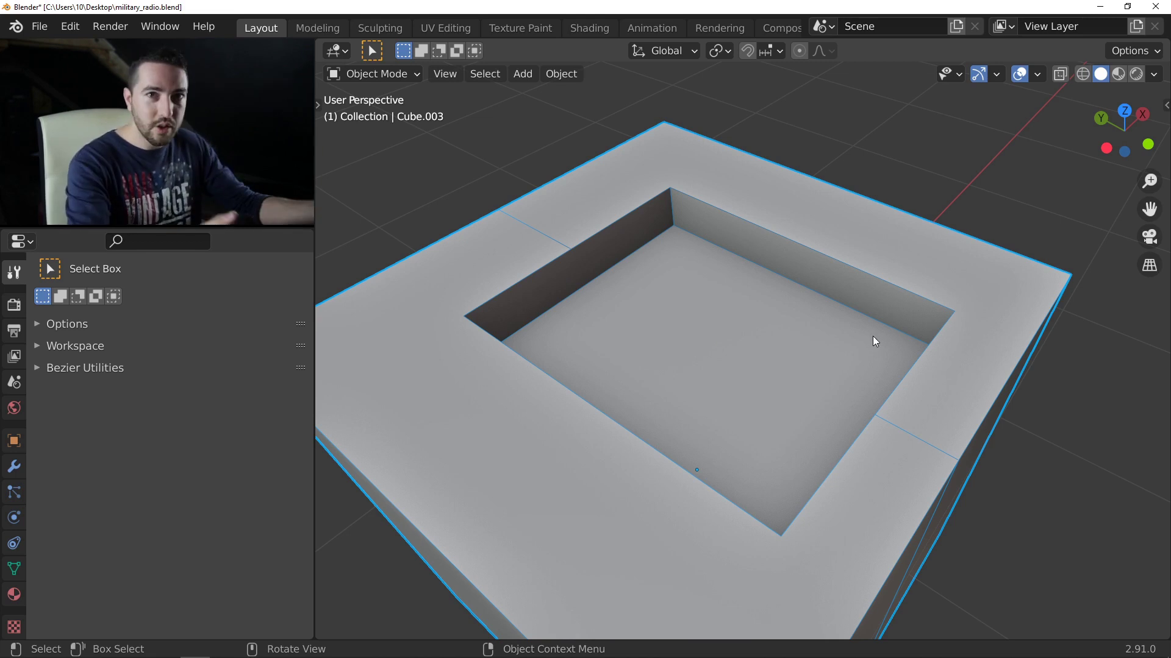
- Select the recess's boolean cutter and add one centered loop cut across its mesh
scroll(873, 341, up, 2)
middle_drag(873, 341, 861, 325)
click(851, 220)
middle_drag(845, 231, 795, 274)
key(Tab)
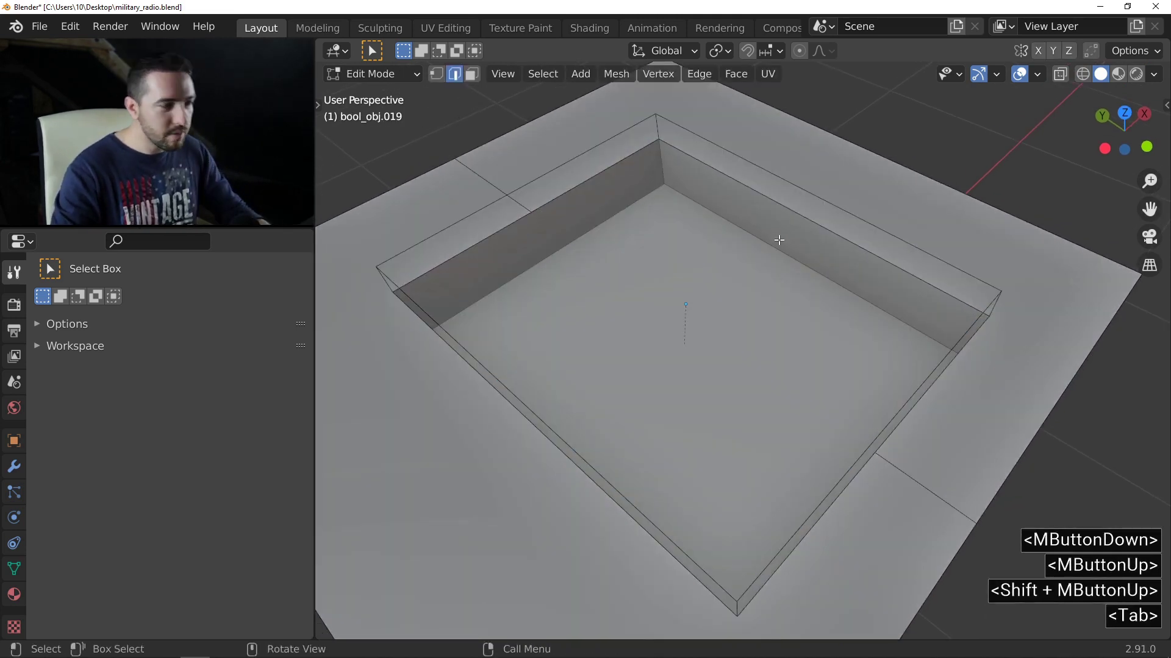
key(ctrl+r)
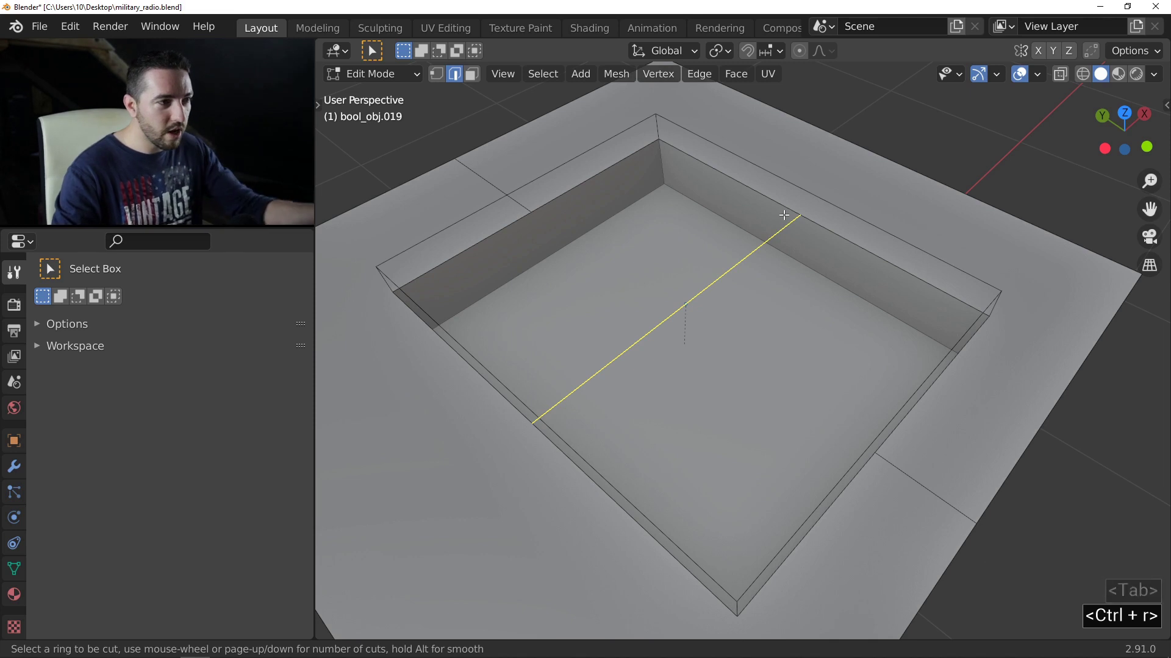
click(784, 215)
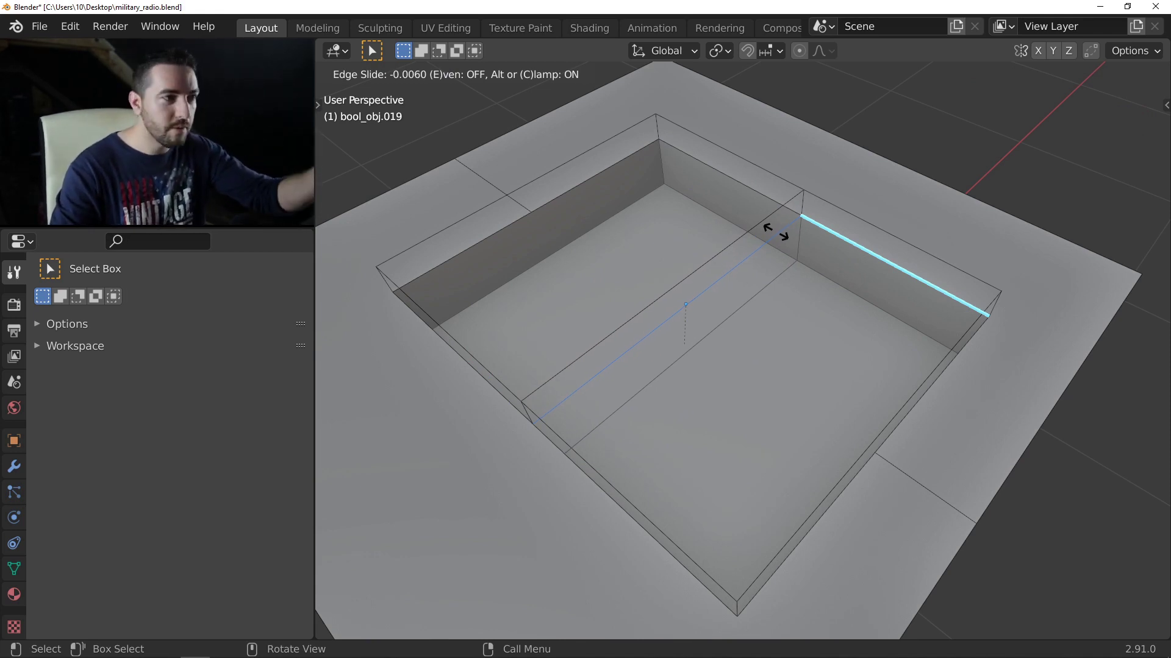
right_click(775, 230)
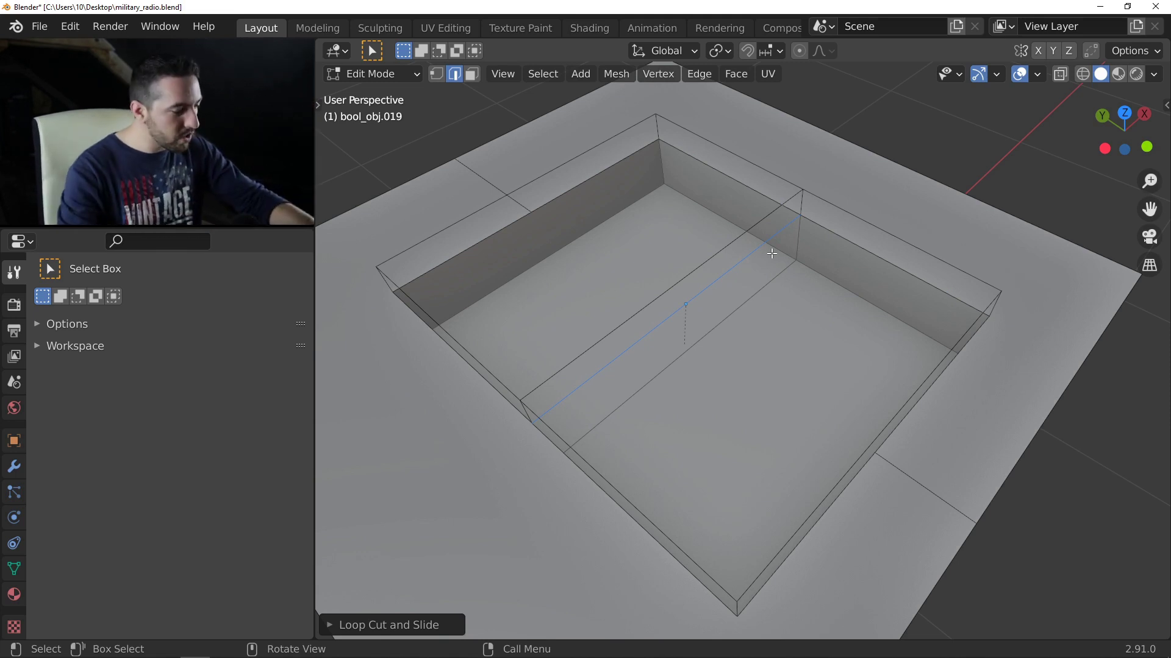
- Run VG cleaner on the recess cutter and hide the cutter
key(F3)
text(vg cl)
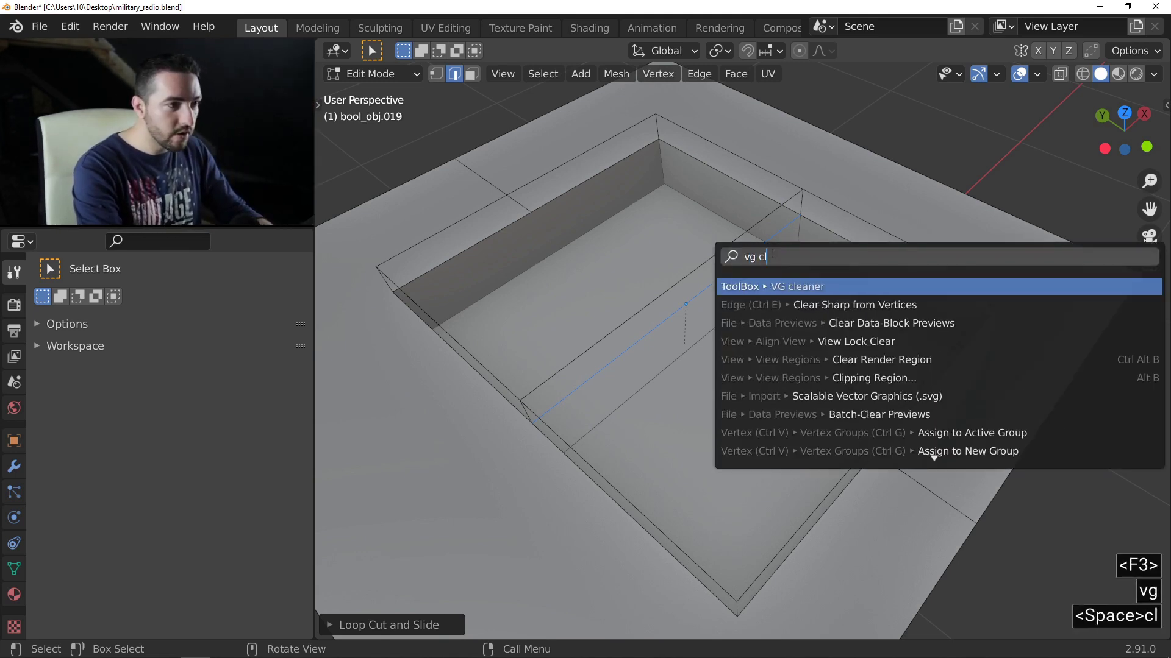
key(Return)
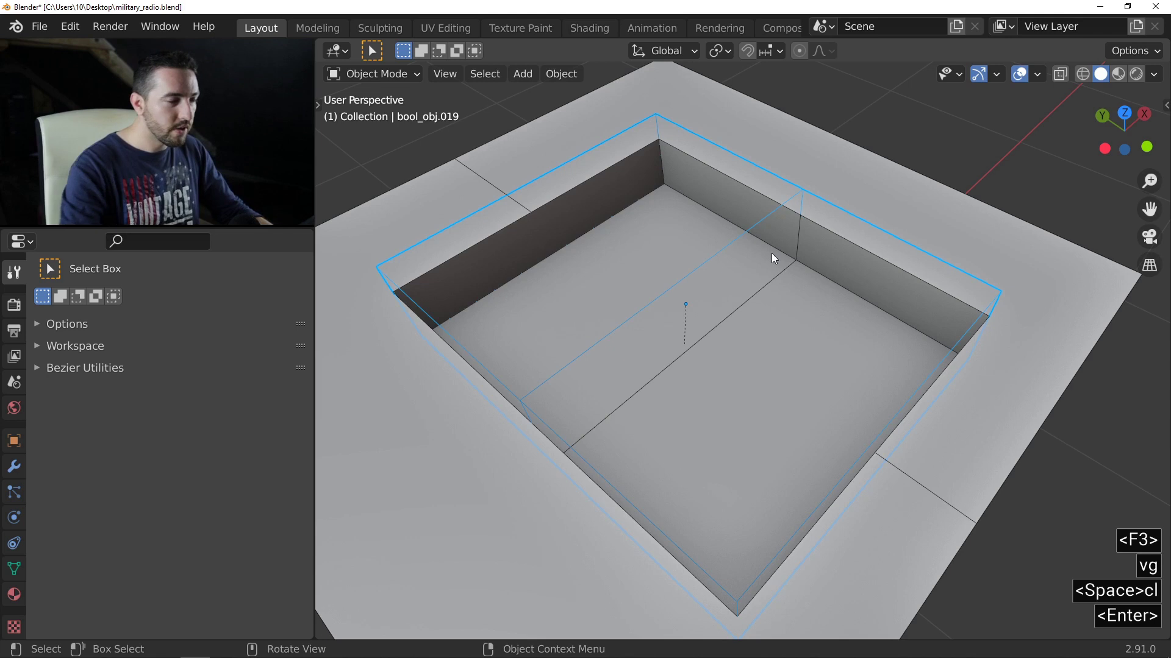
middle_drag(752, 278, 726, 259)
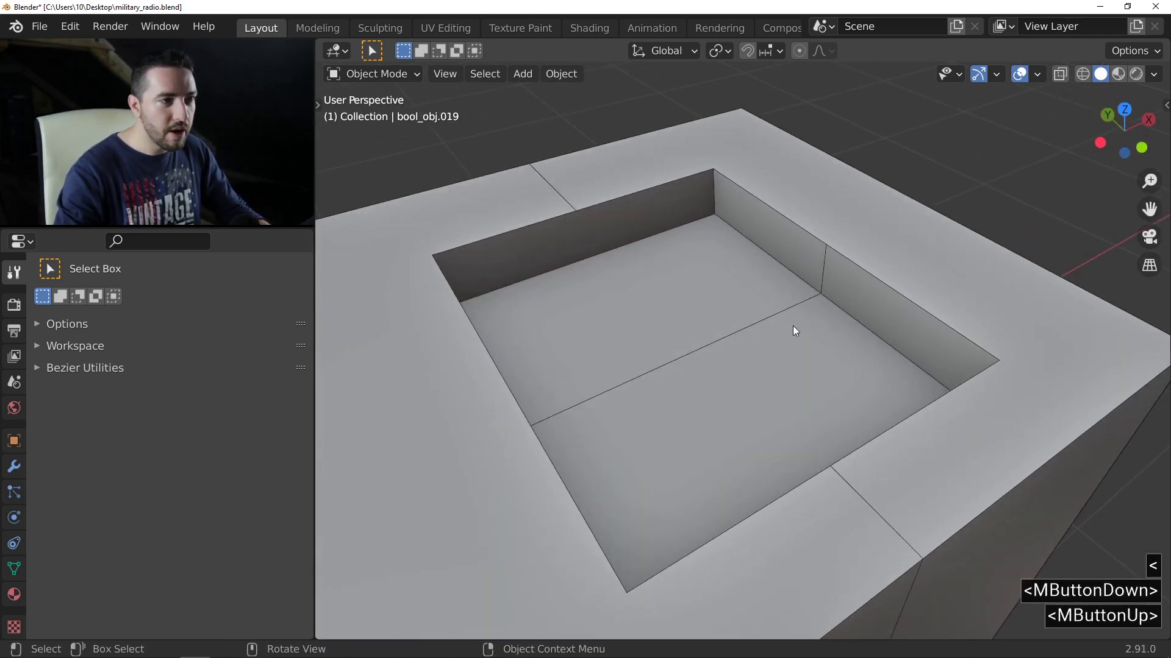
- Select the radio body again and show its boolean objects
ctrl+middle_drag(644, 272, 700, 296)
shift+middle_drag(700, 297, 720, 274)
click(660, 269)
middle_drag(720, 273, 747, 259)
ctrl+middle_drag(747, 259, 495, 236)
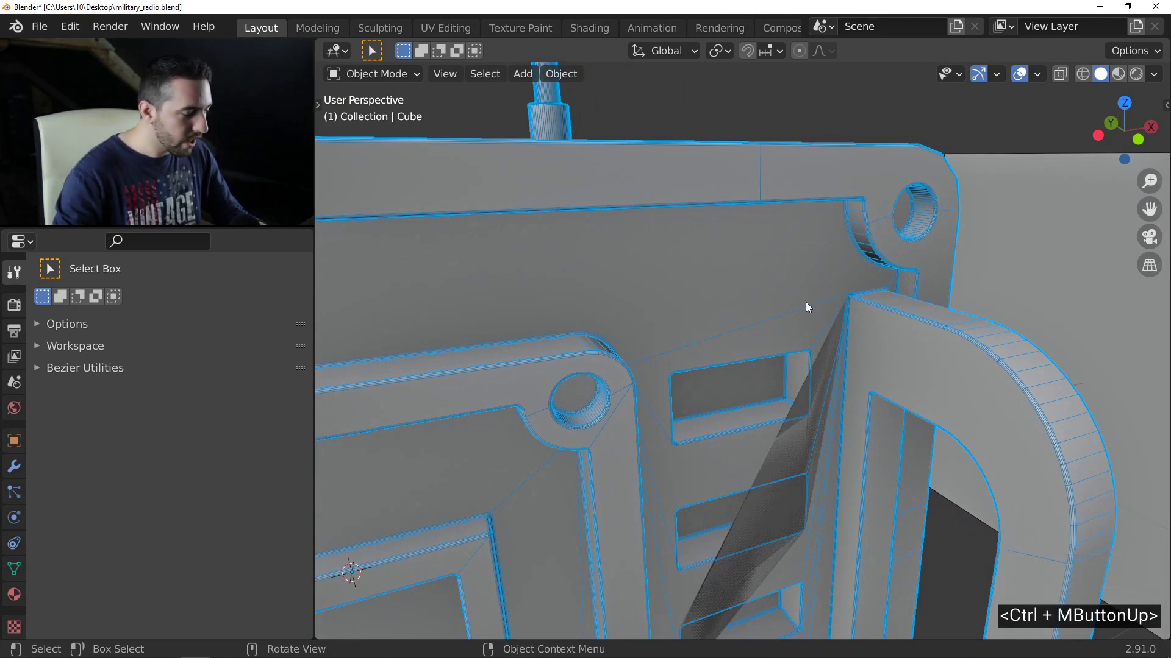
key(f)
click(716, 214)
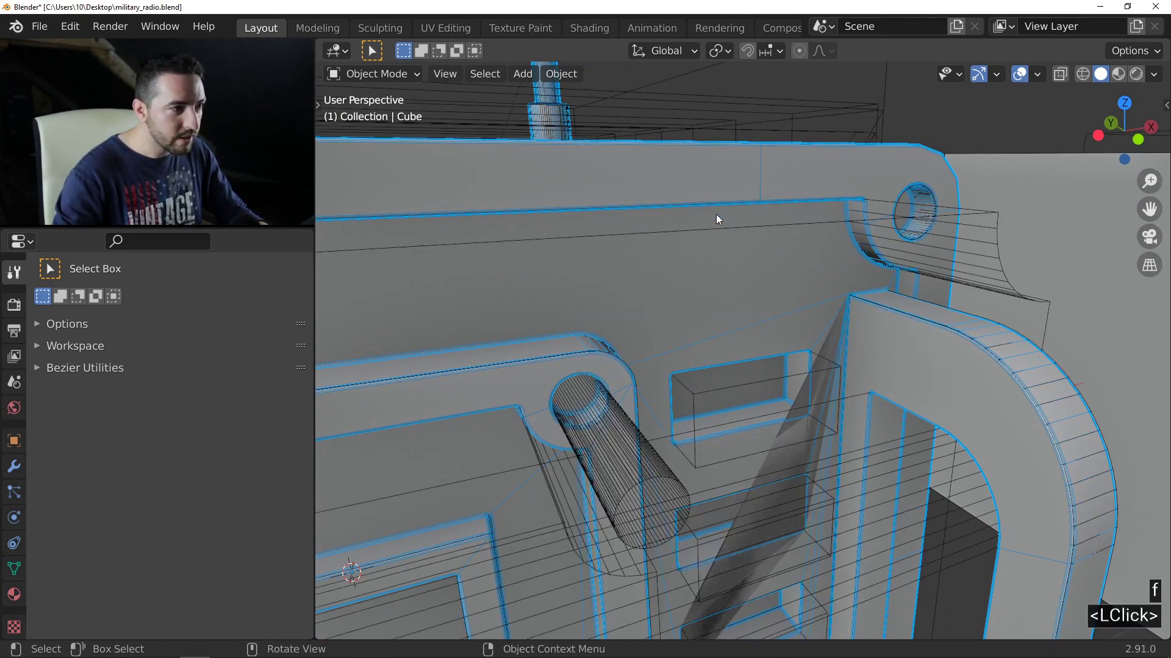
- Add a vertical loop cut to the radio's large front-panel cutter, slid toward the handle beside the vent slots
click(995, 231)
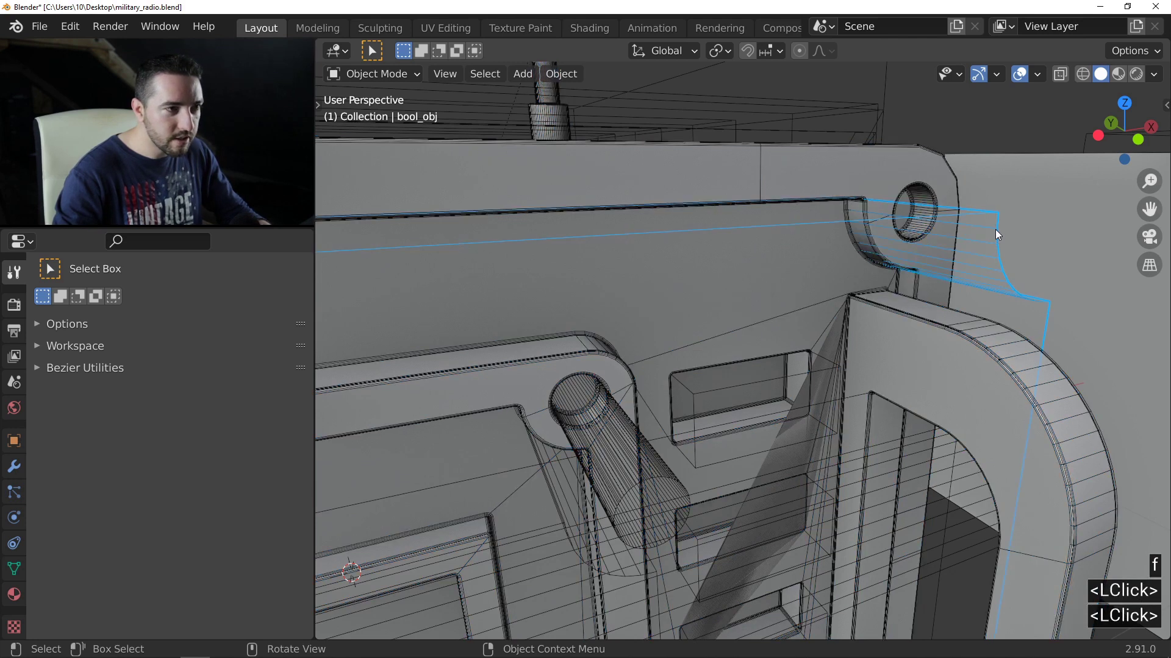
middle_drag(963, 237, 790, 265)
scroll(701, 317, down, 3)
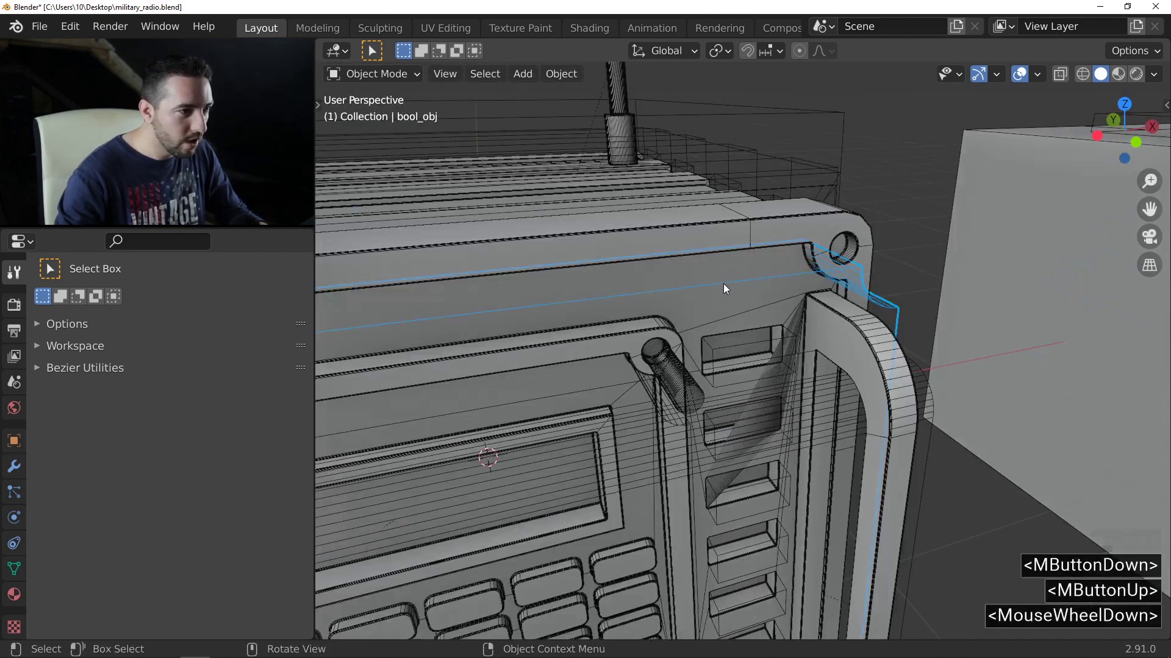
key(Tab)
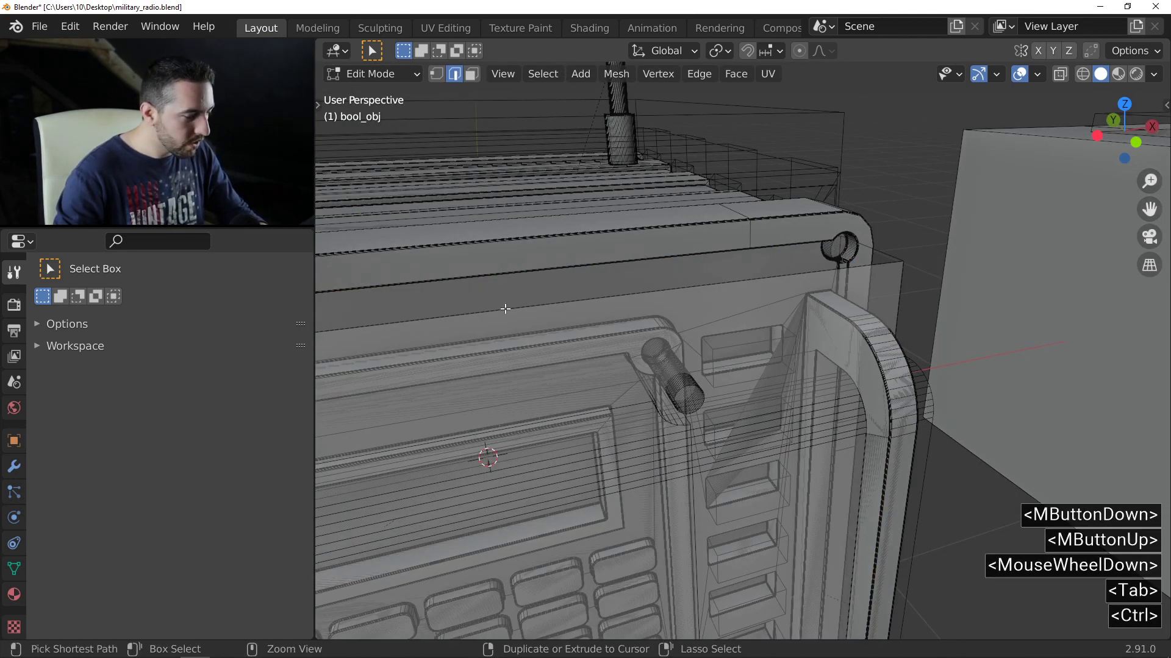
key(ctrl+r)
click(379, 324)
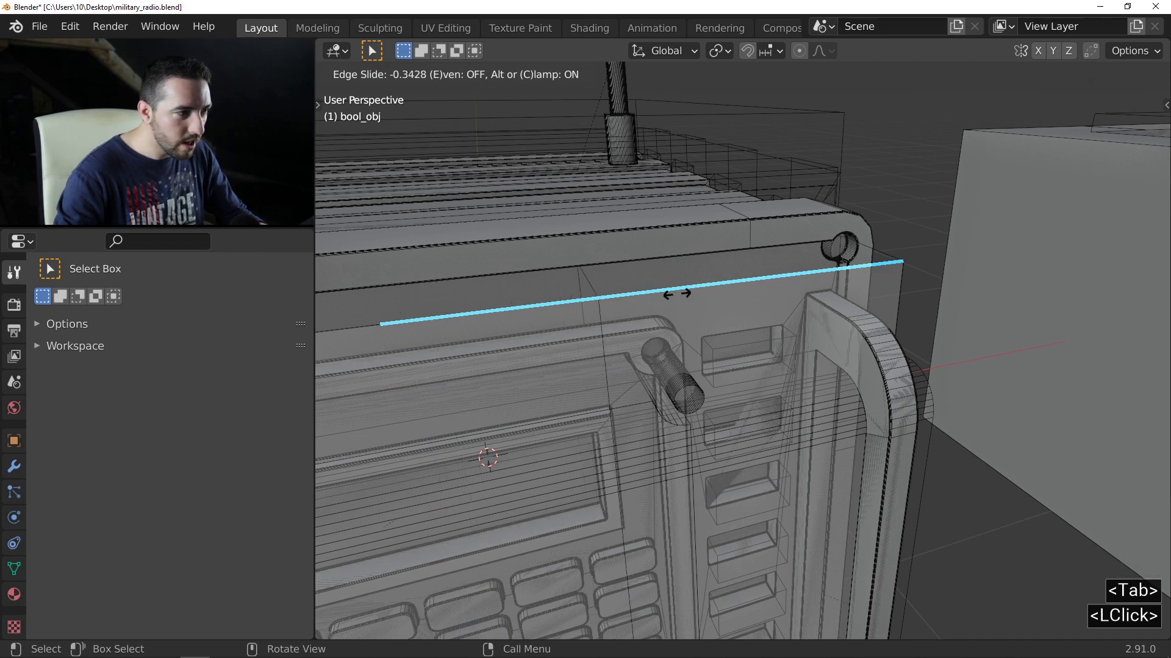
click(967, 275)
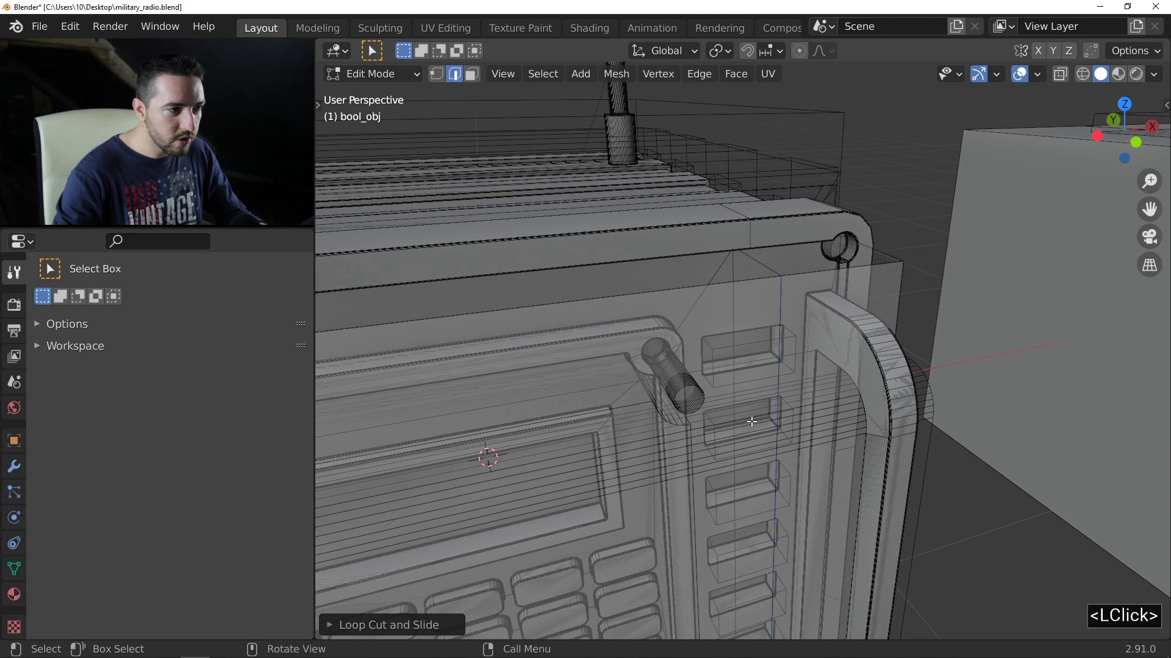
- Run VG cleaner on the front-panel cutter and hide the radio's boolean objects
shift+middle_drag(750, 404, 753, 347)
key(F3)
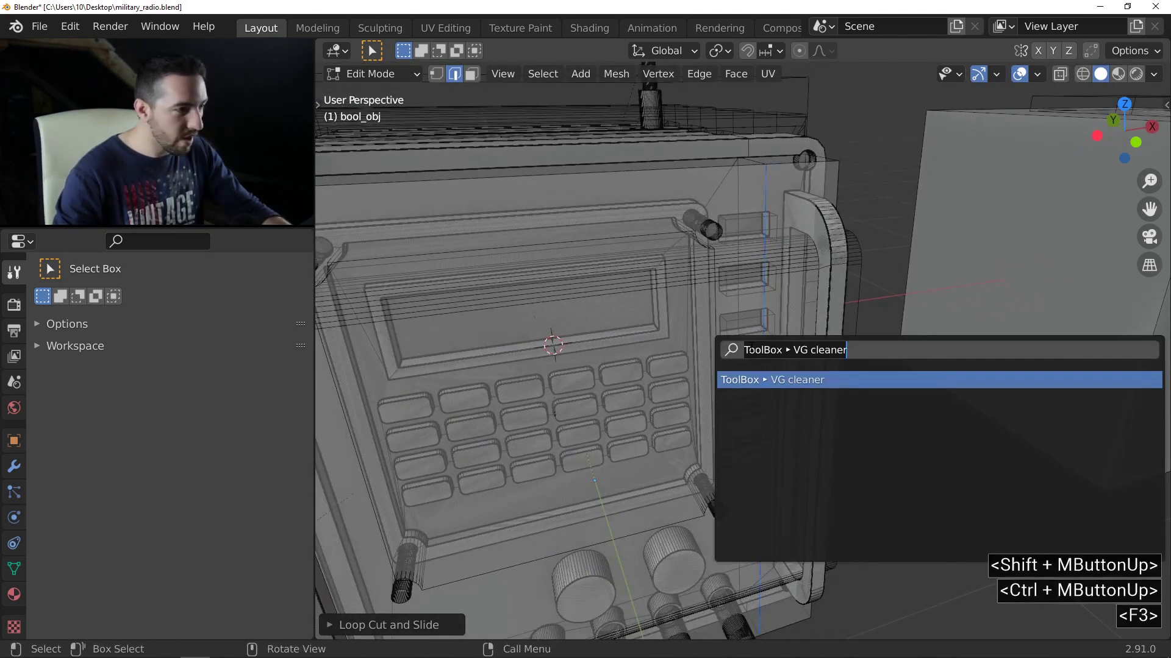
key(Return)
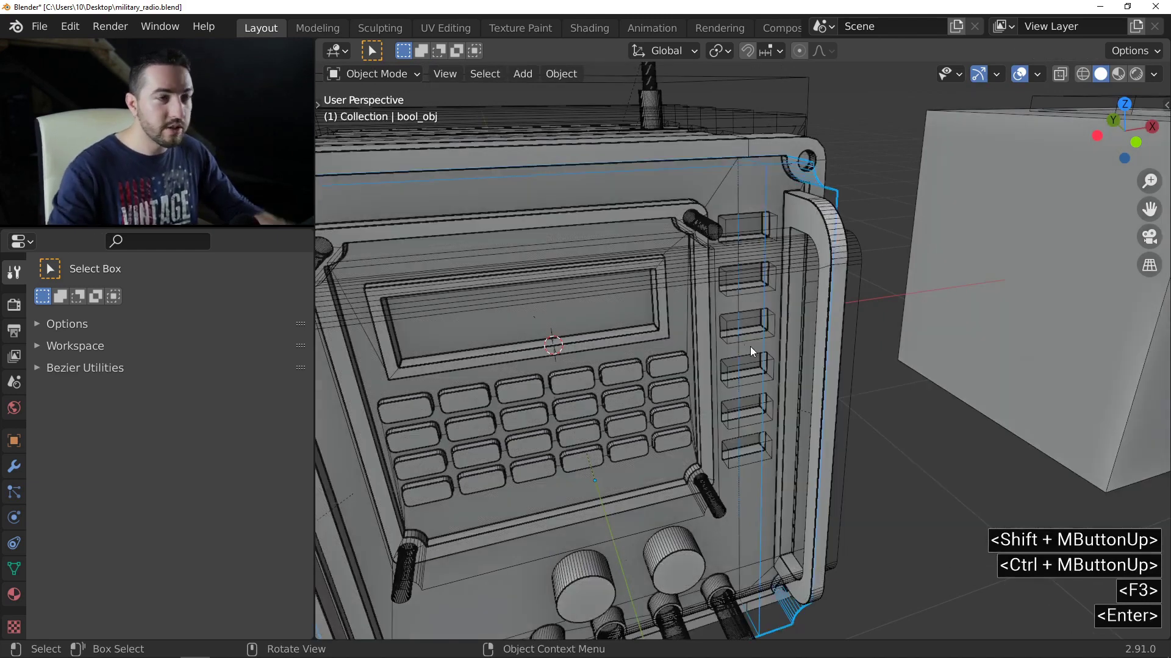
middle_drag(672, 261, 693, 239)
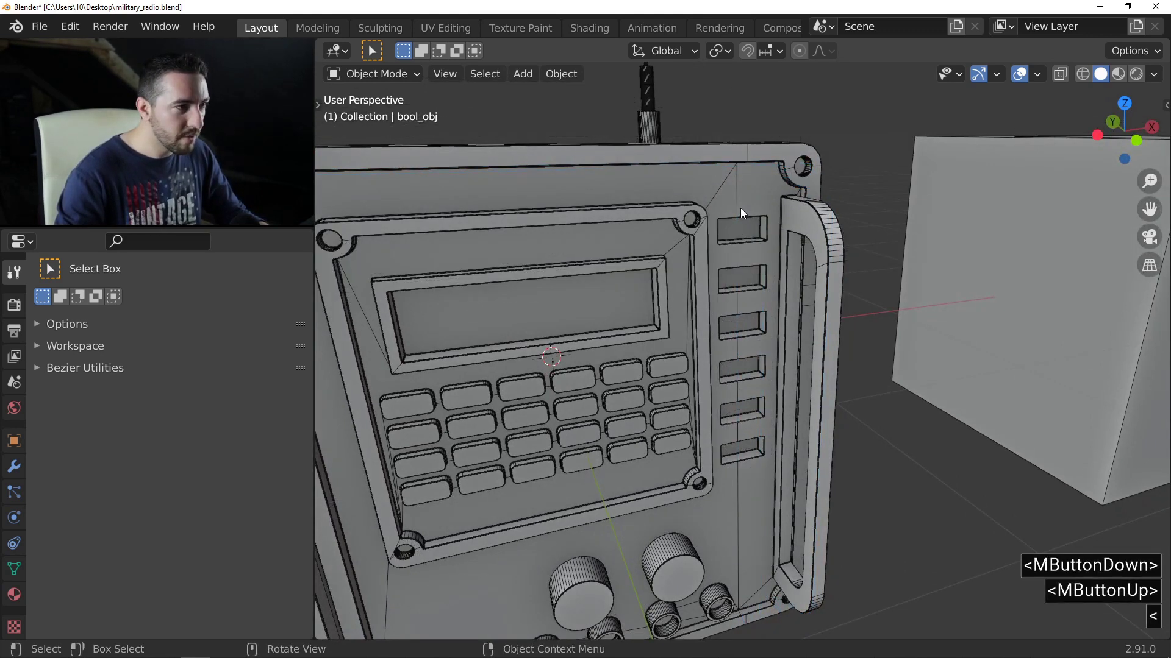
ctrl+middle_drag(755, 210, 741, 164)
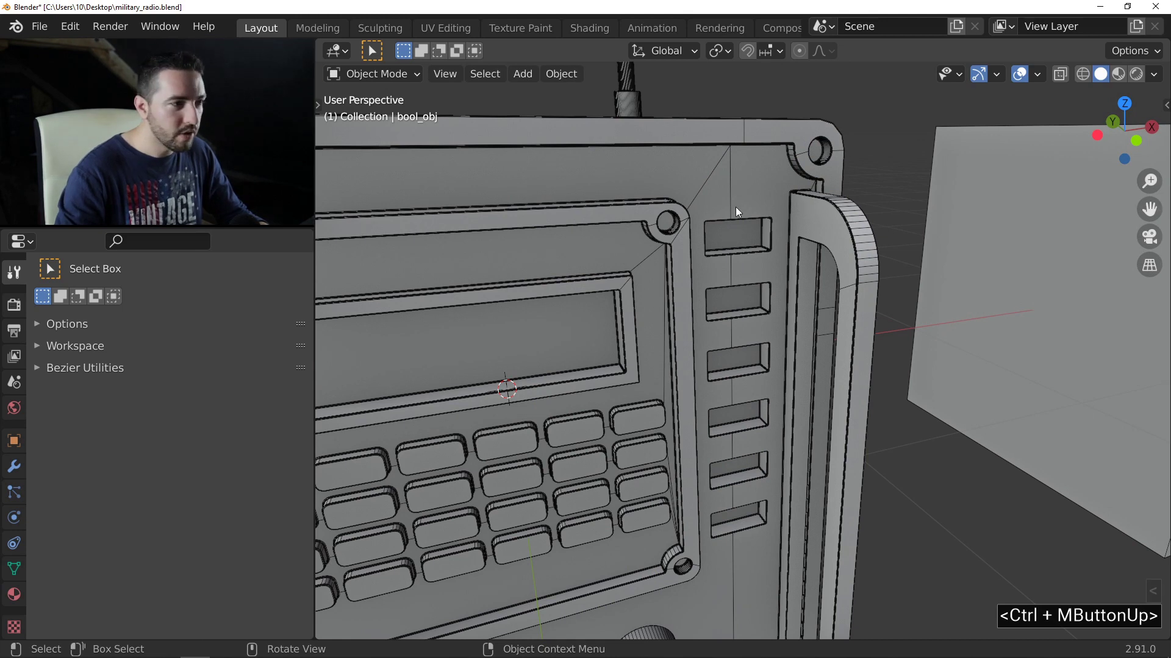
- Select the radio body and turn off its wireframe display
middle_drag(745, 339, 673, 294)
middle_drag(673, 294, 718, 324)
click(719, 324)
key(f)
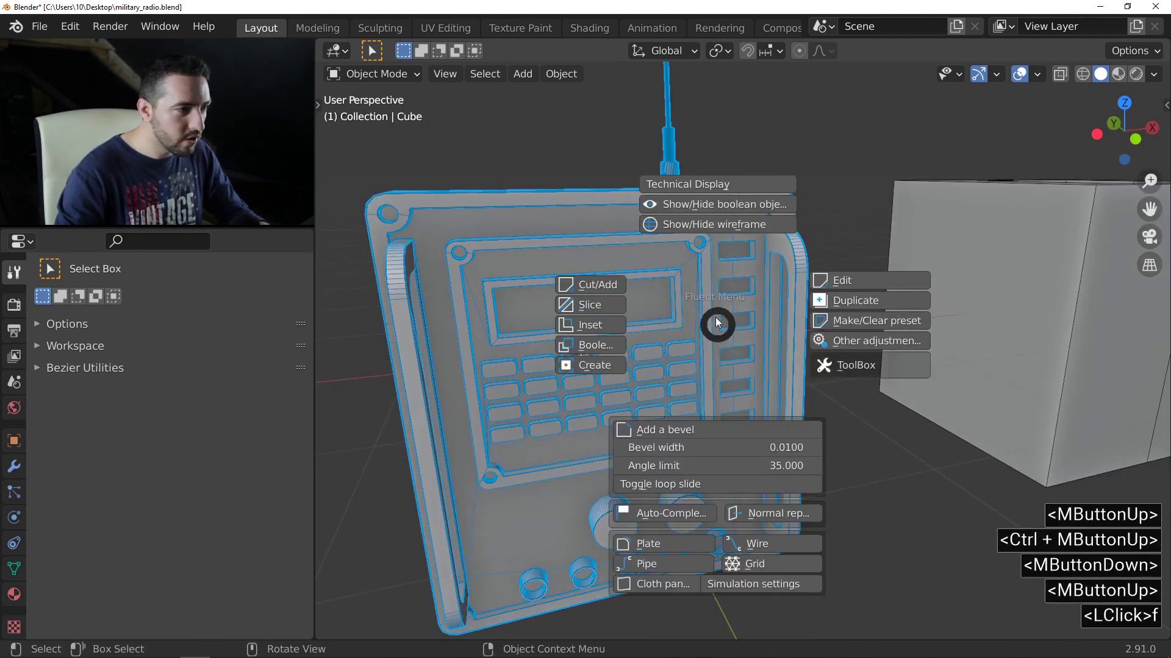
click(722, 223)
mouse_move(700, 241)
middle_down()
mouse_move(738, 239)
mouse_move(711, 239)
mouse_move(708, 252)
middle_up()
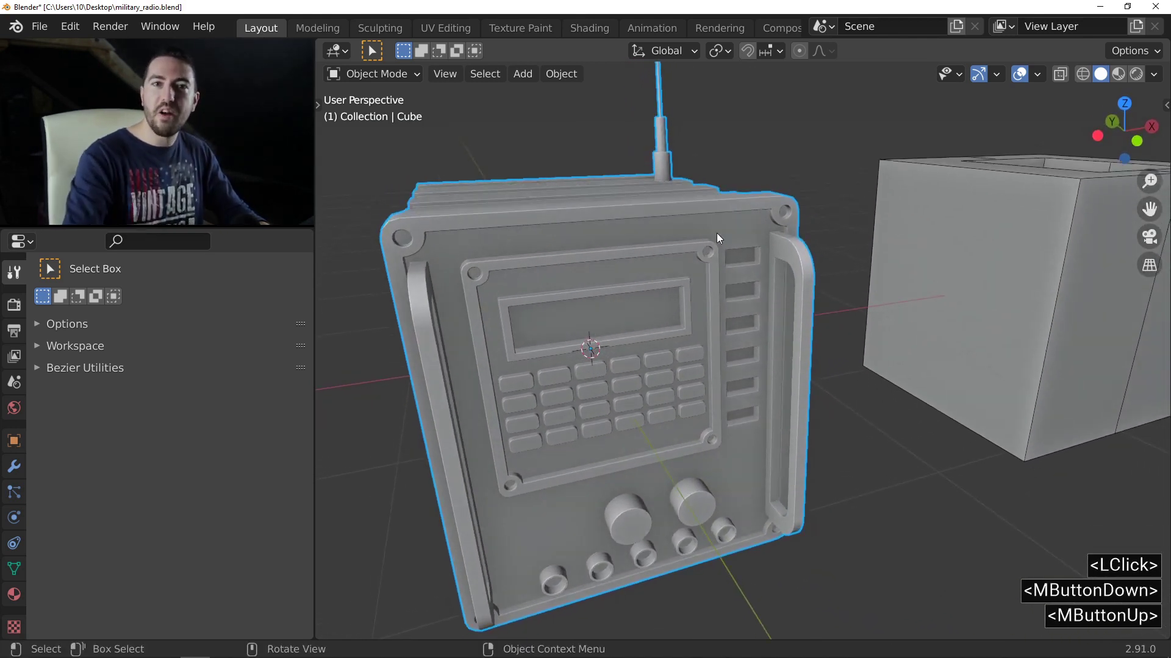
shift+middle_drag(634, 236, 655, 239)
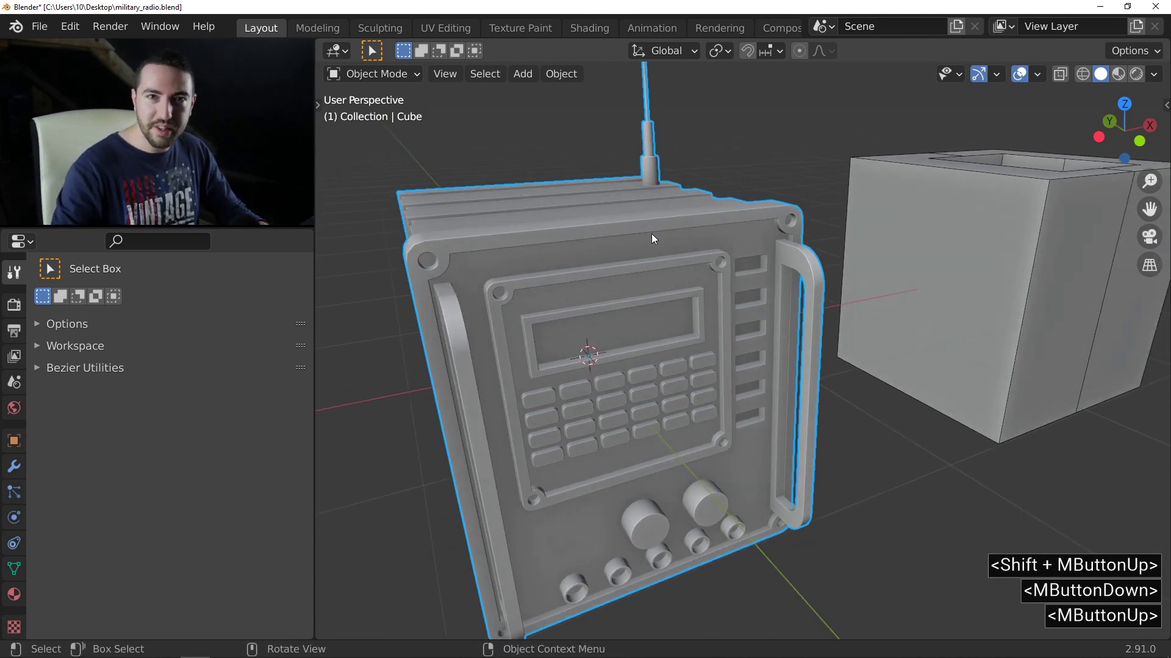